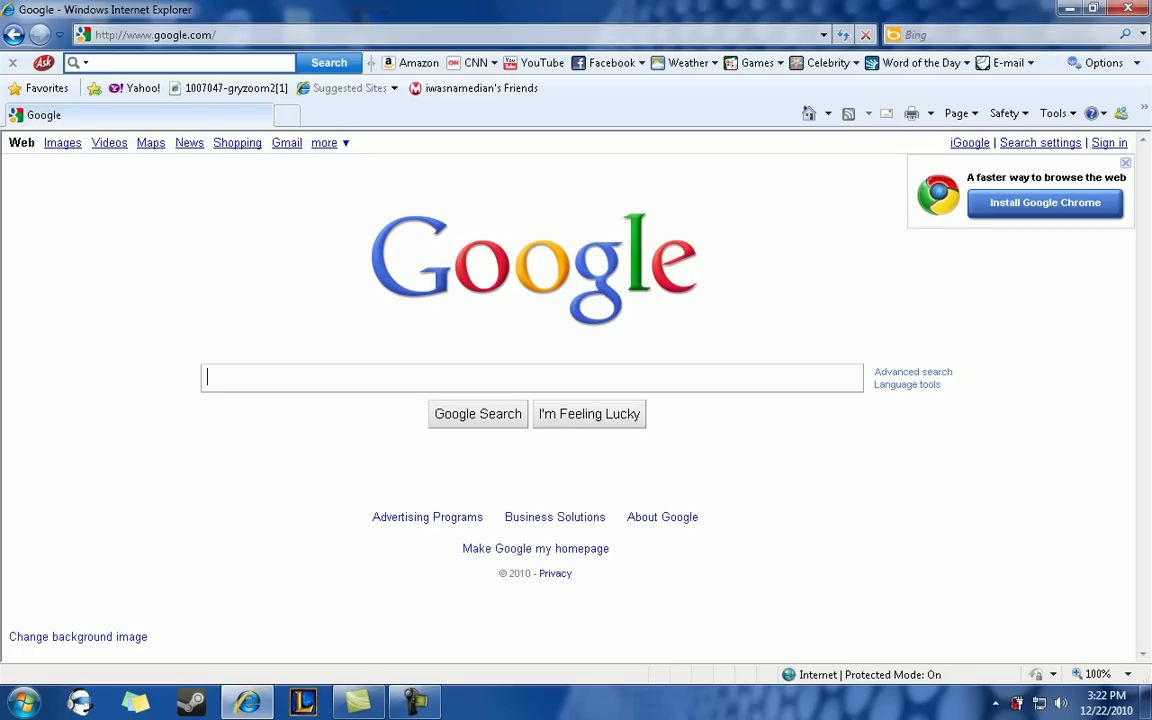
- Search Google for winrar and open RARLAB's Downloads page listing WinRAR 4.00 beta 3
type("win")
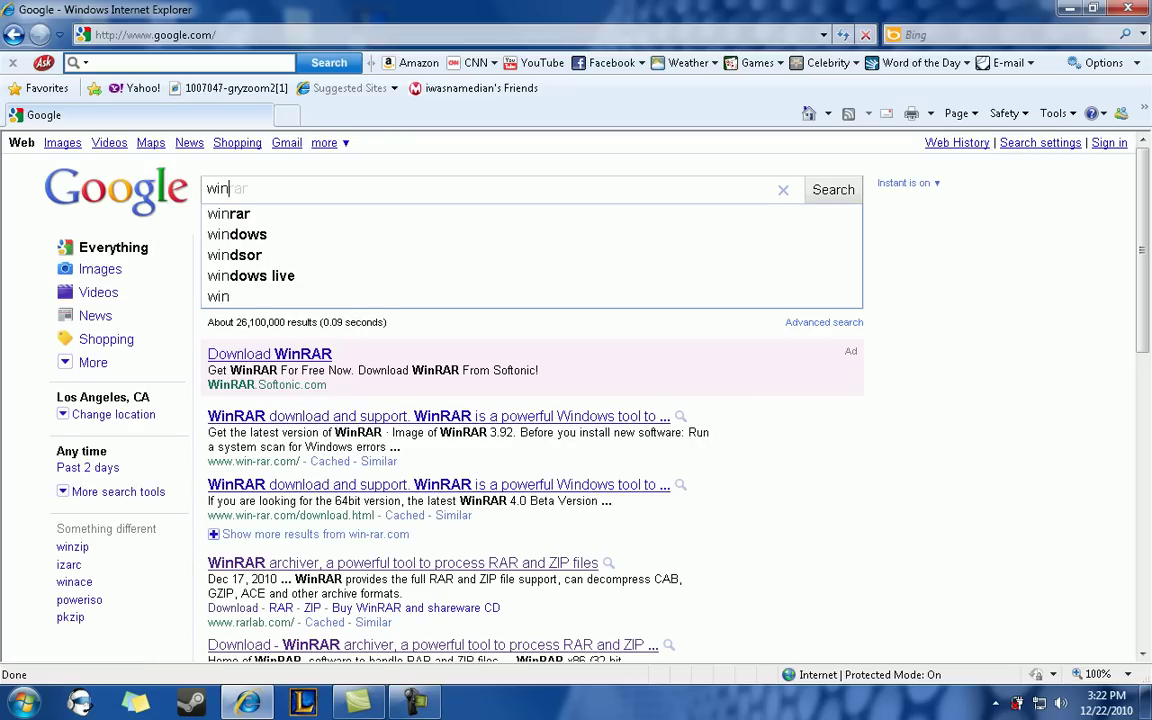
type("rar")
key("Return")
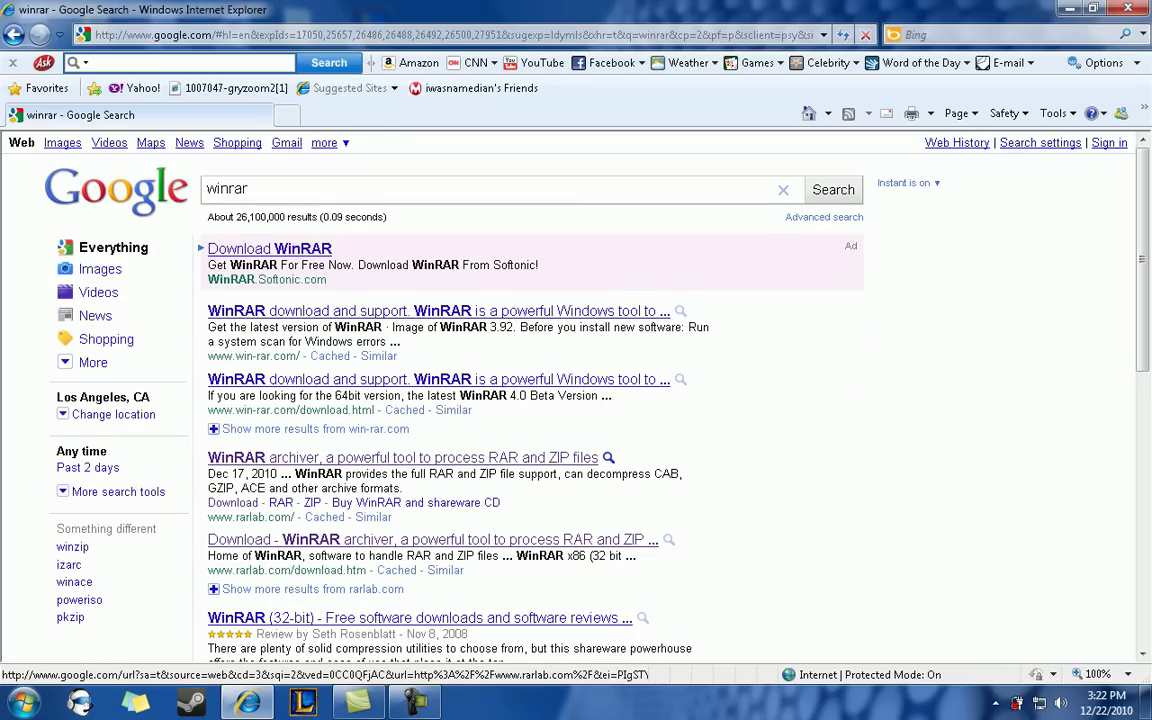
left_click(450, 458)
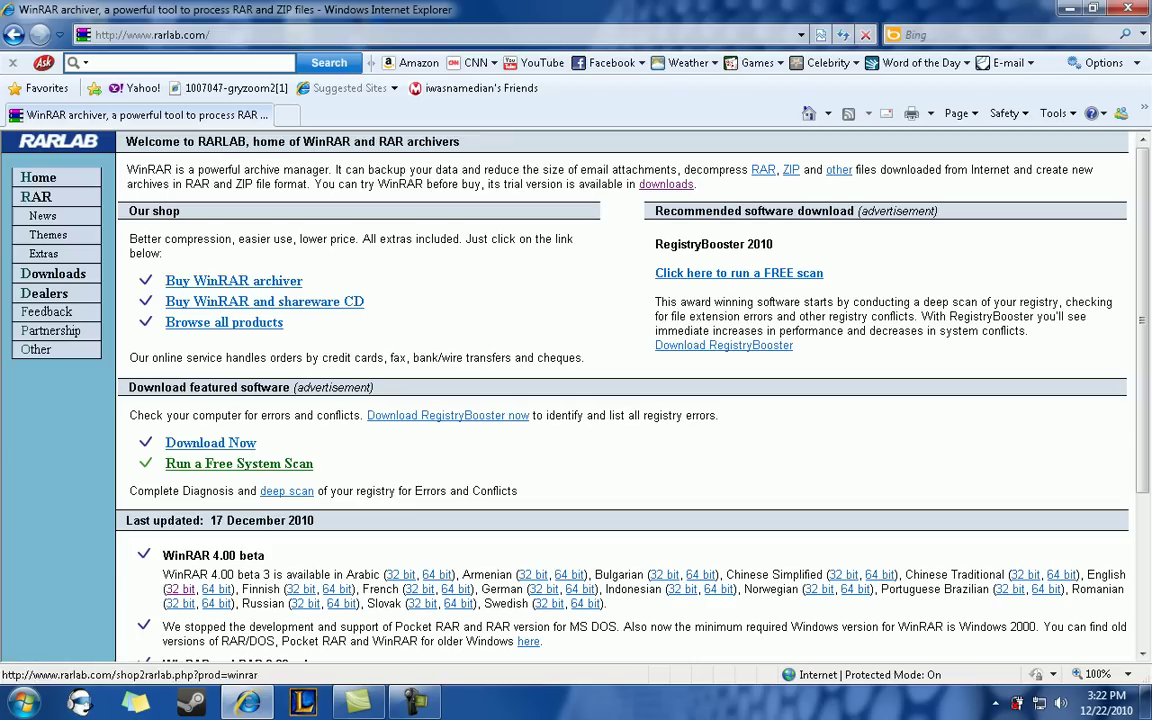
left_click(53, 273)
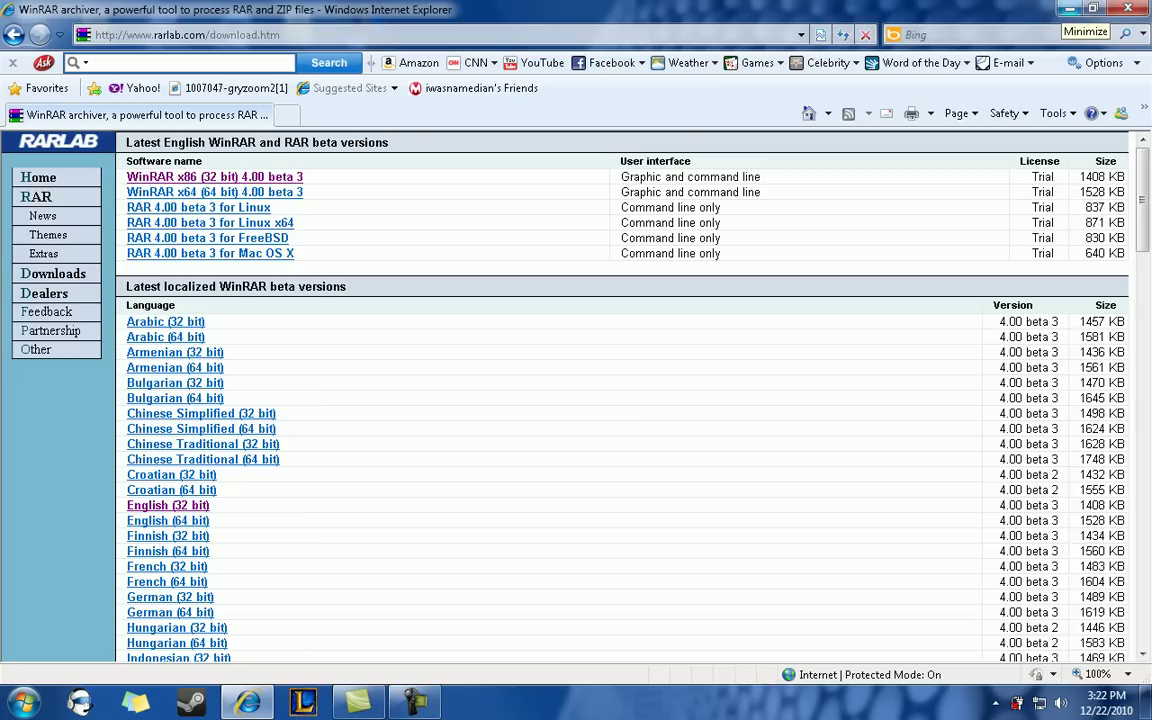
- Minimize the browser and search the Start menu for Notepad
left_click(1070, 9)
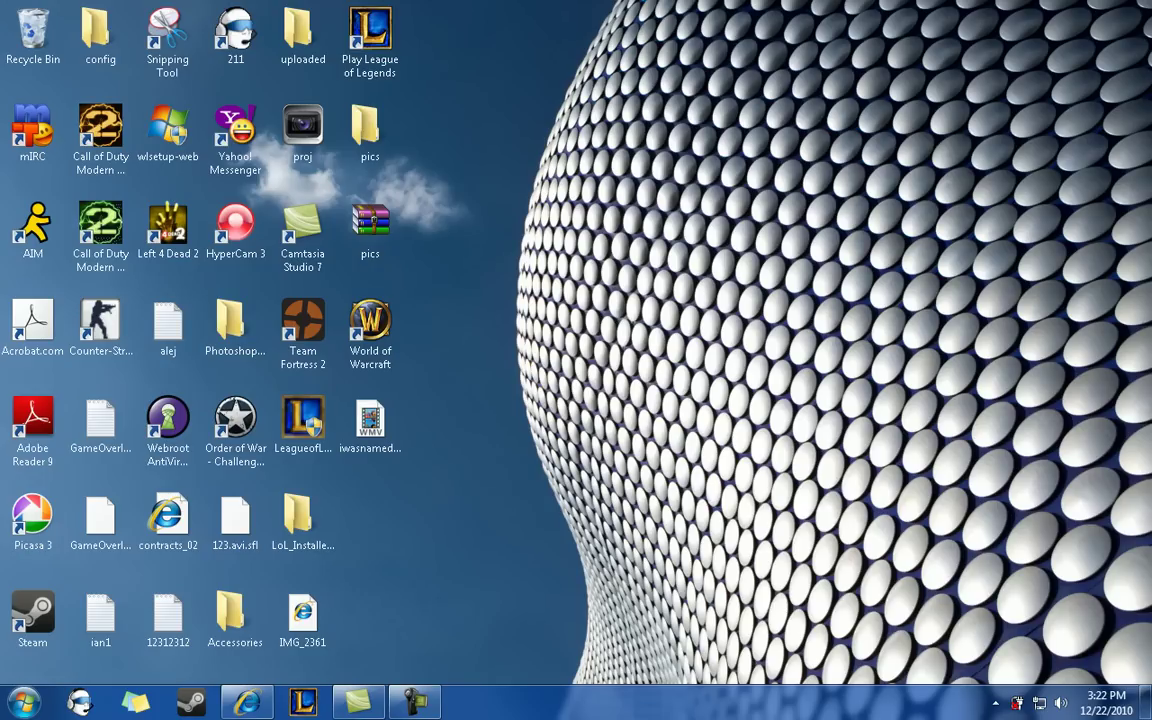
left_click(370, 425)
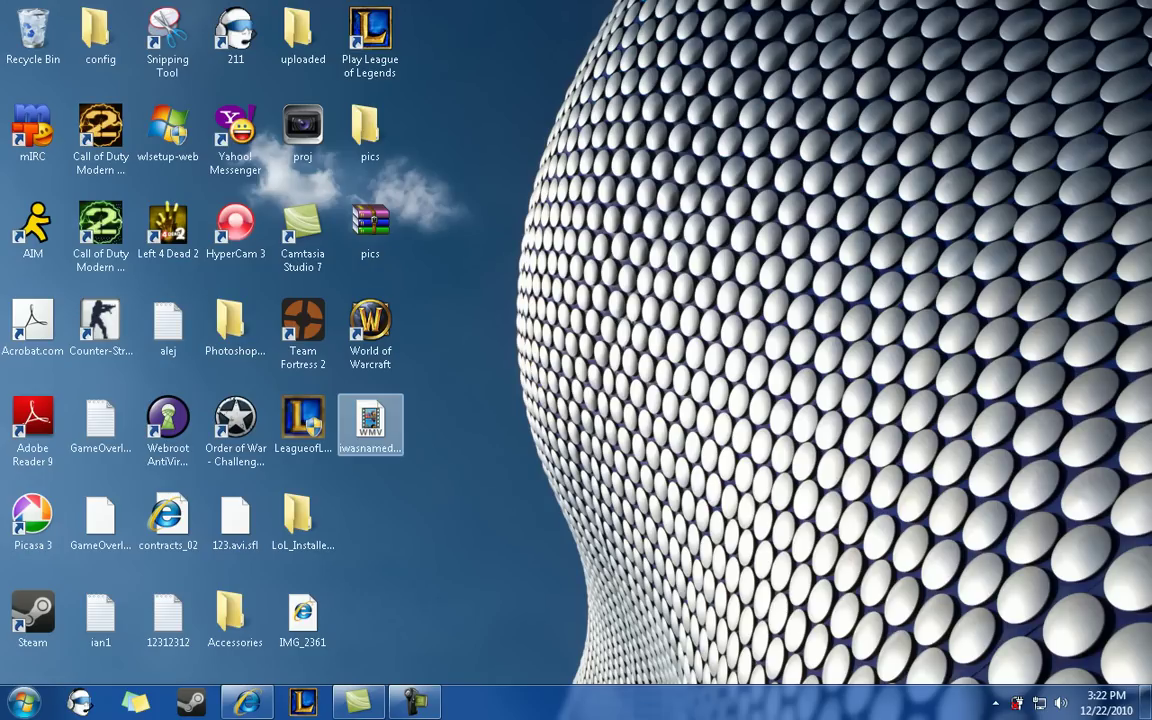
left_click(22, 703)
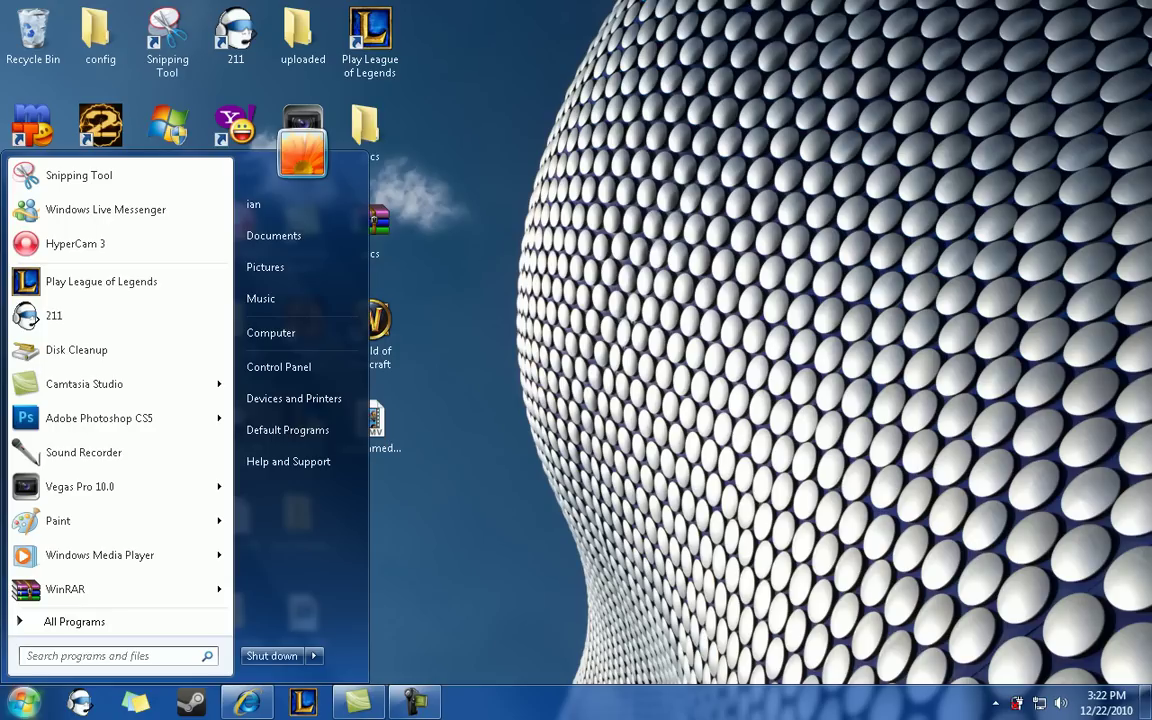
left_click(22, 703)
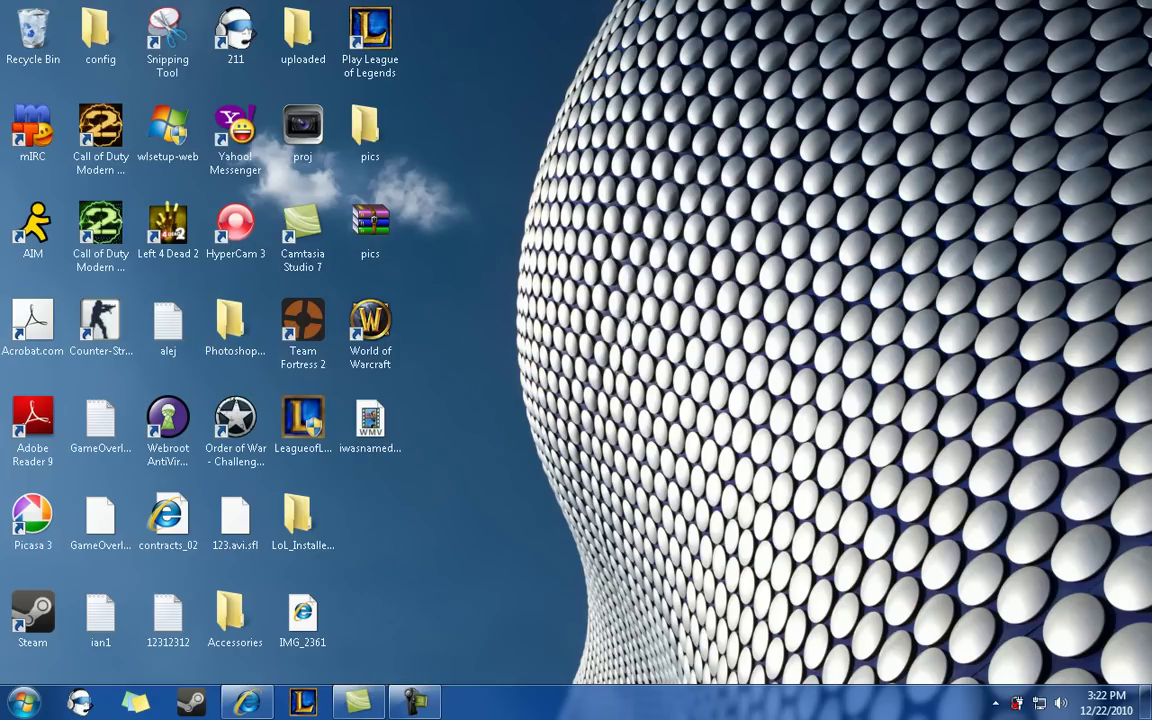
left_click(22, 703)
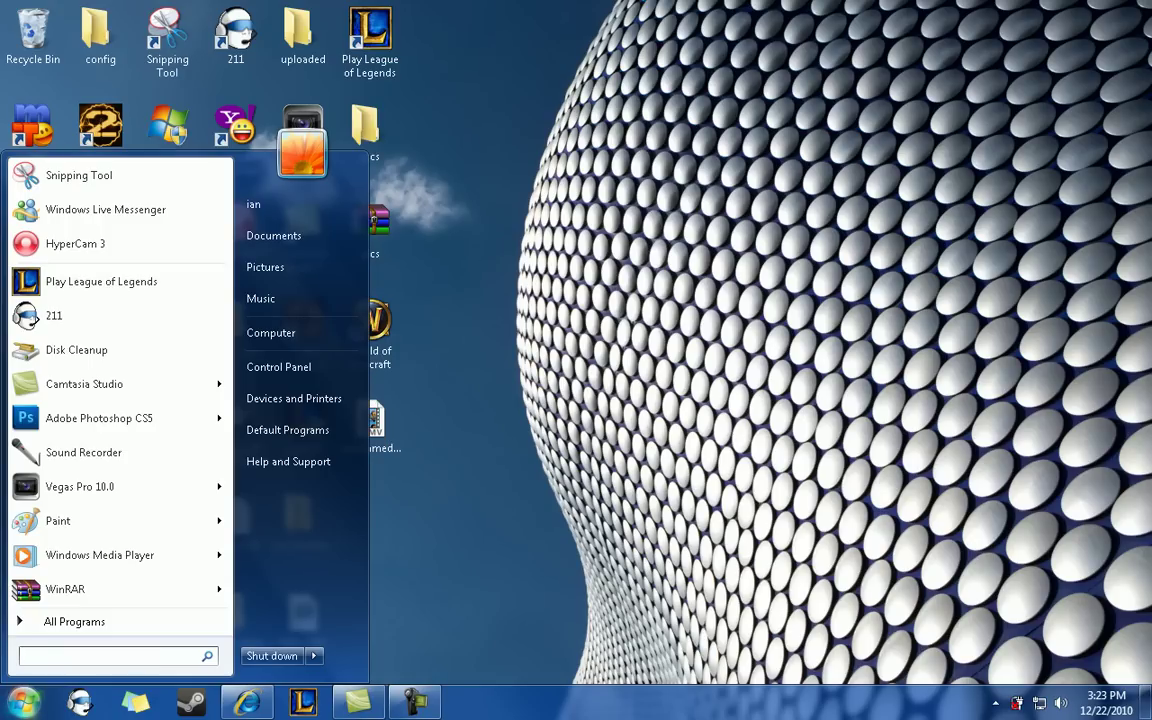
type("note")
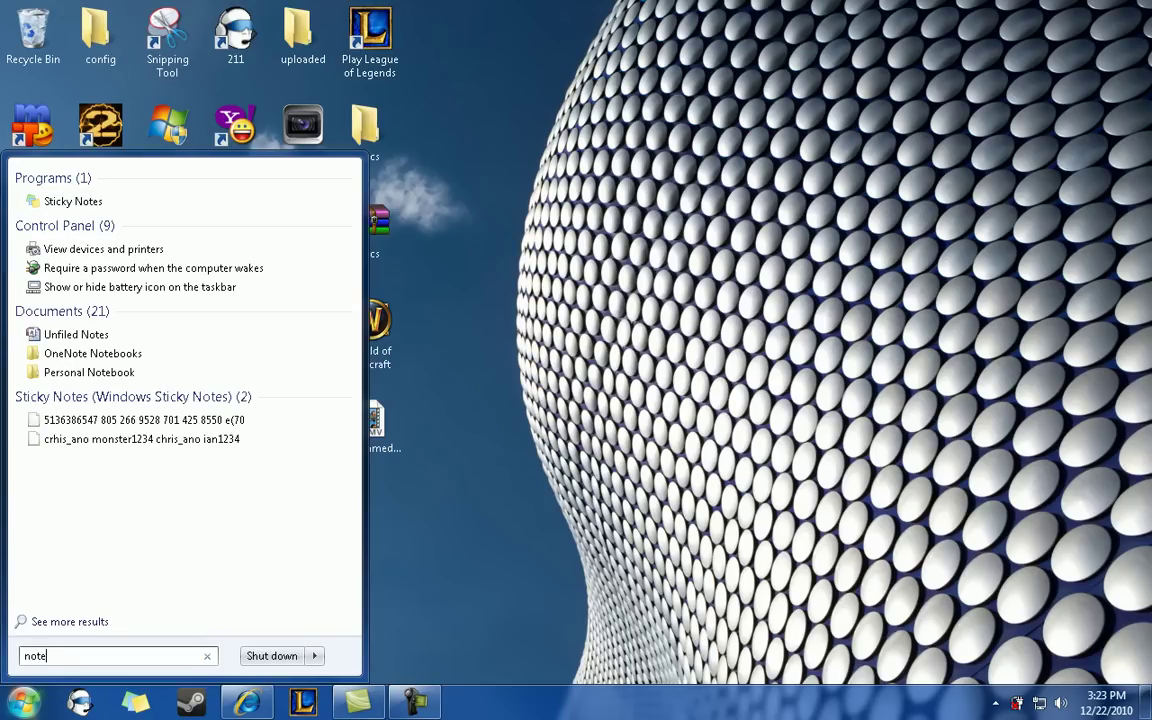
type("r")
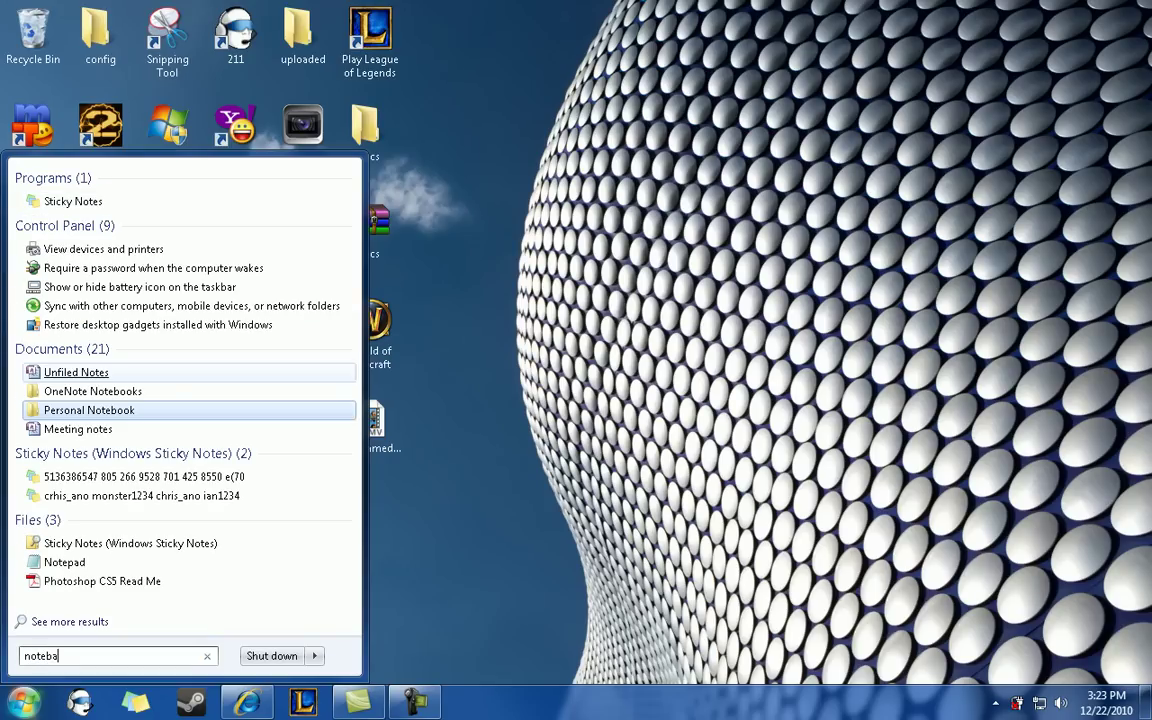
key("BackSpace")
- Launch Notepad and type the sample text 'dskgfdskgjskdgjs'
type("p")
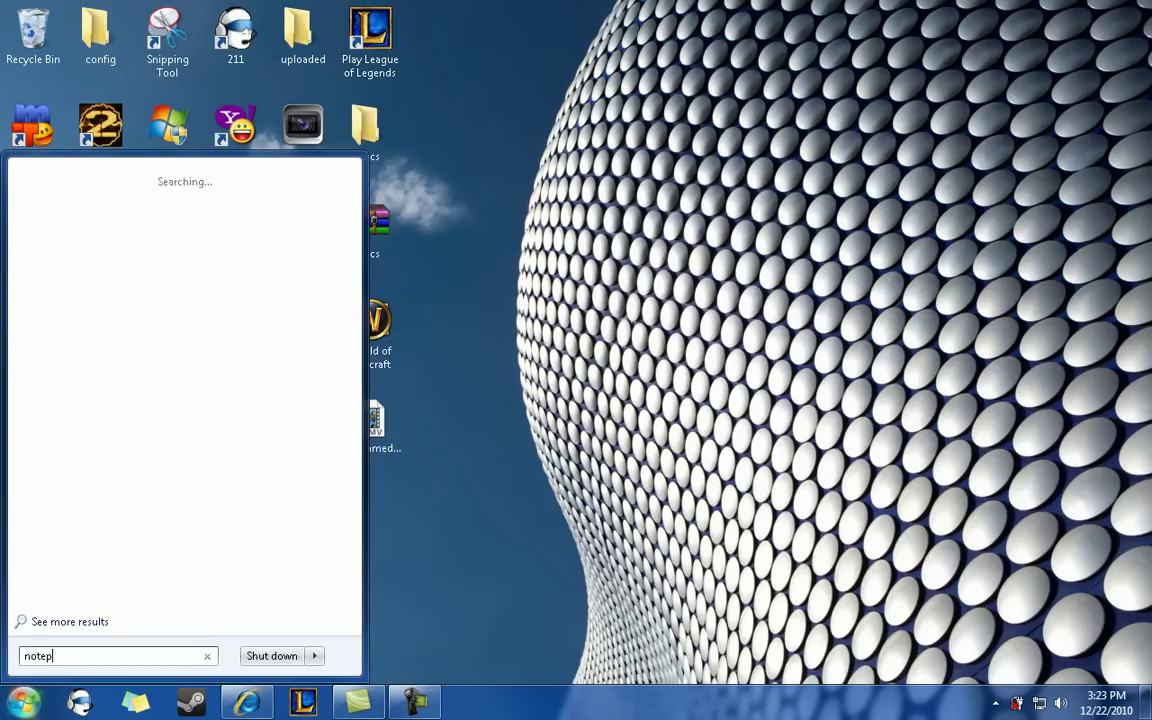
key("Return")
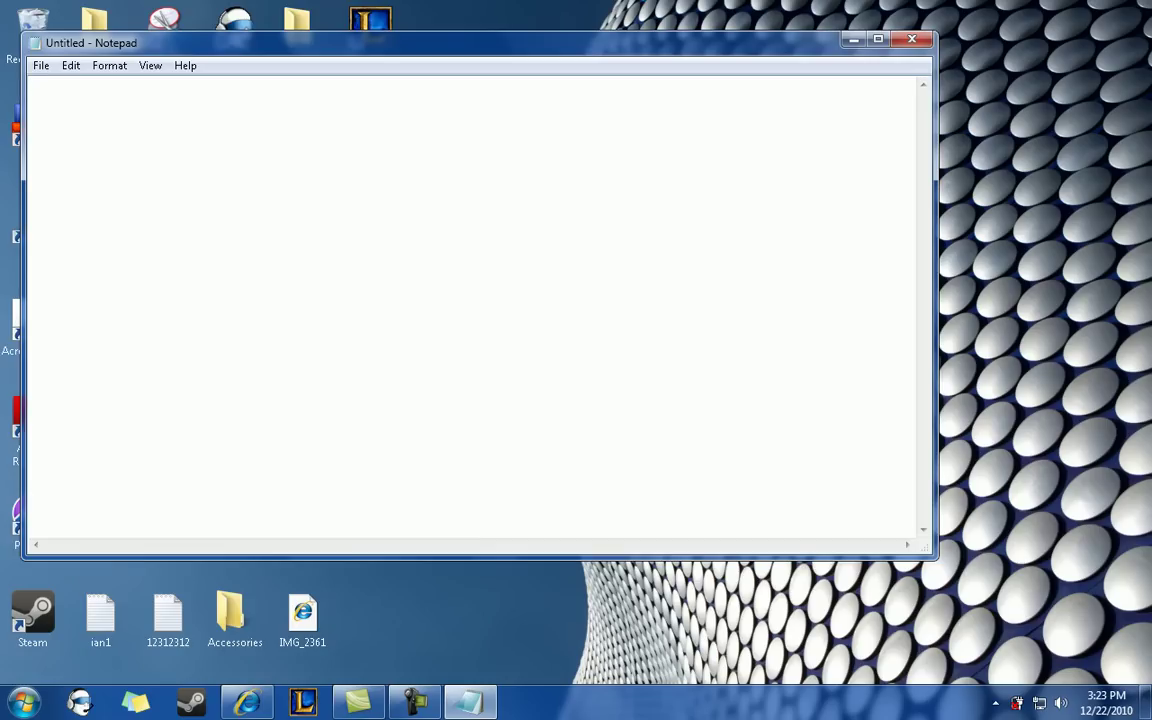
type("dskgfdskgjskdgjs")
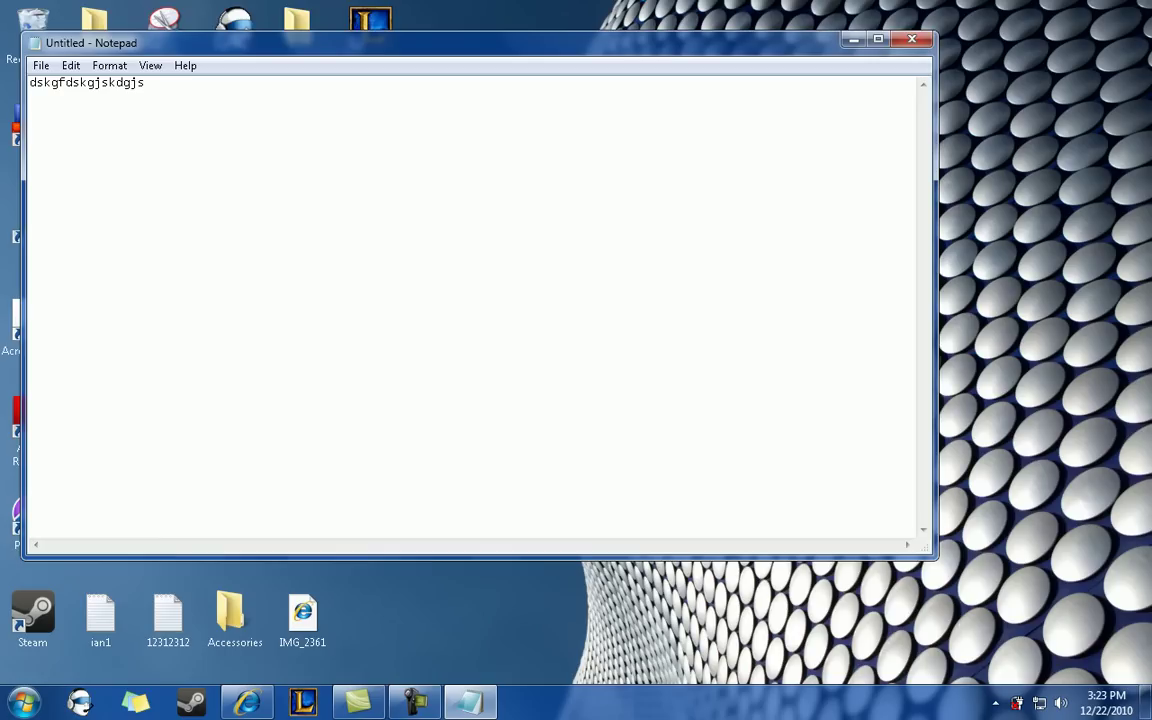
- Save the document to the desktop as 'doc.' and close Notepad
left_click(41, 65)
left_click(69, 125)
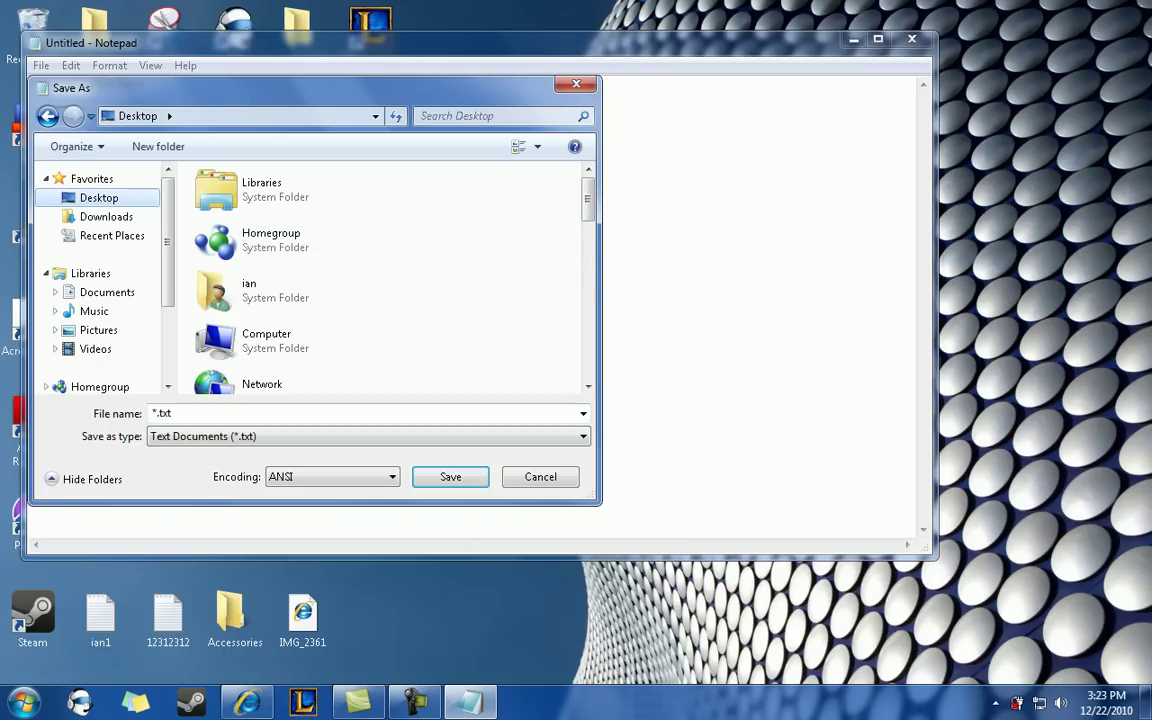
type("doc.")
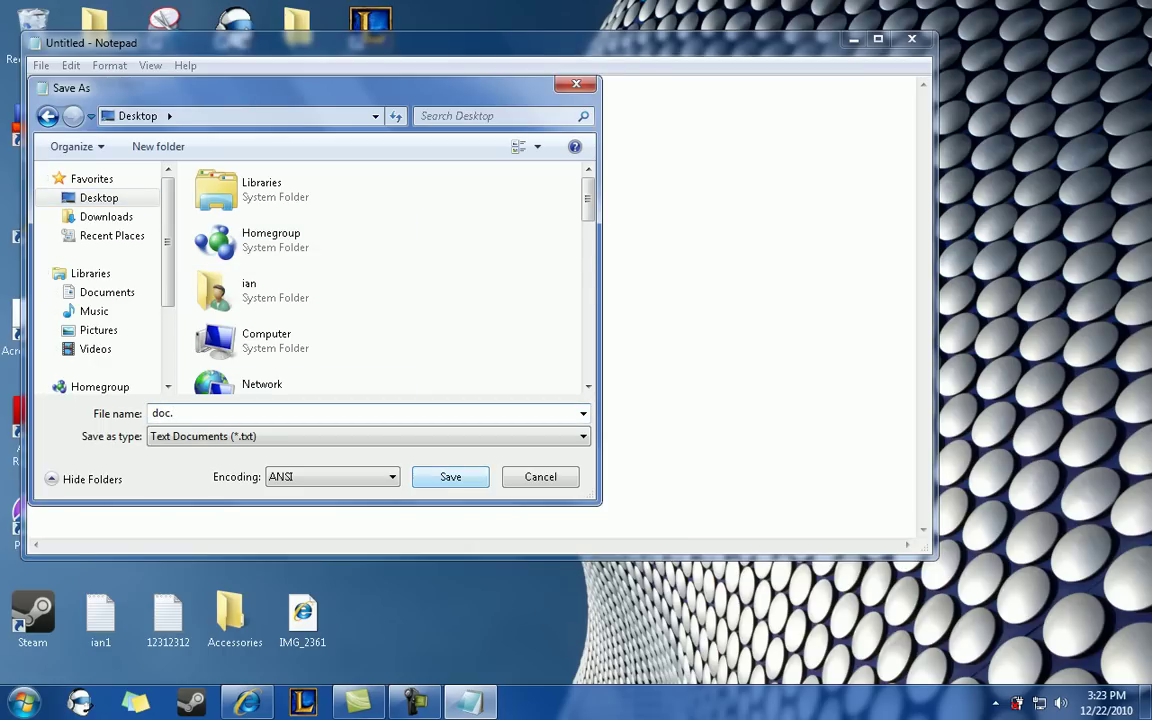
key("Return")
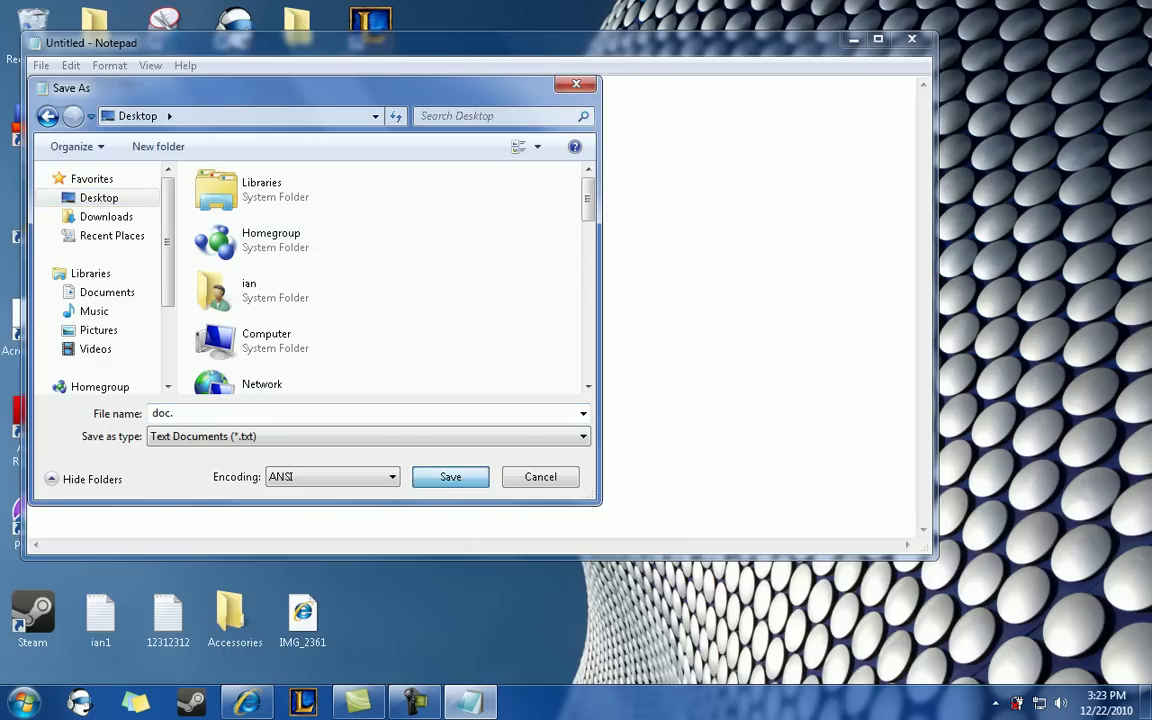
key("alt+F4")
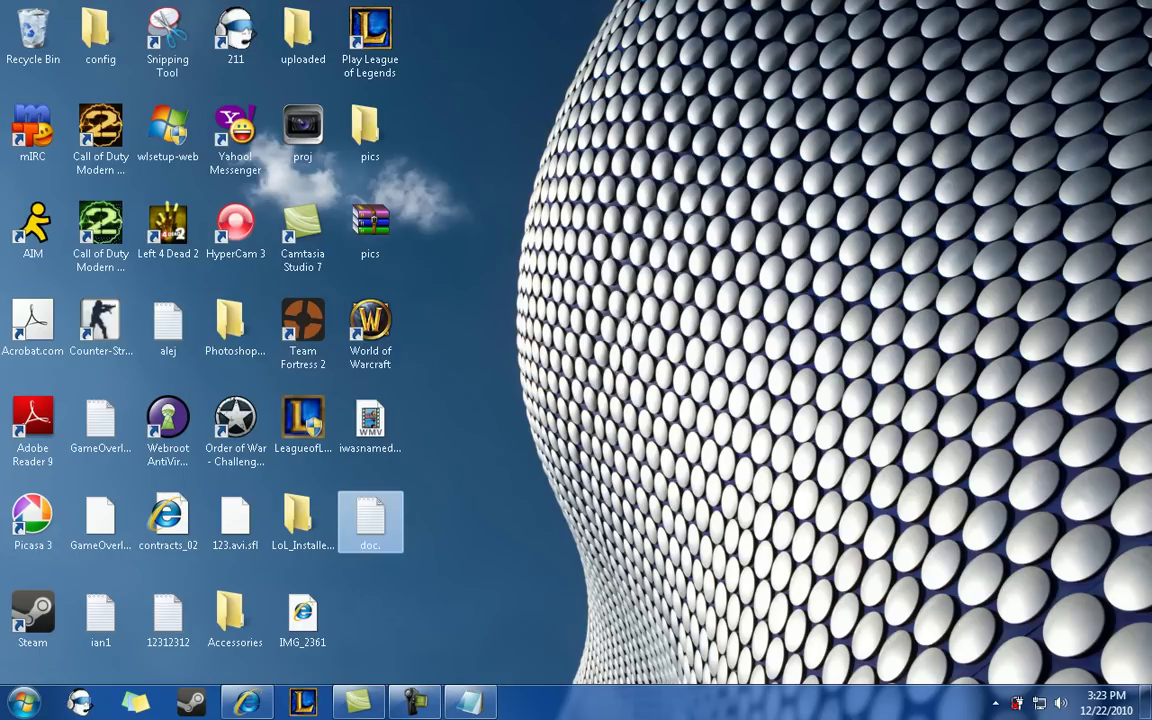
- Use Add to archive on doc. to start a new doc.rar archive
right_click(371, 528)
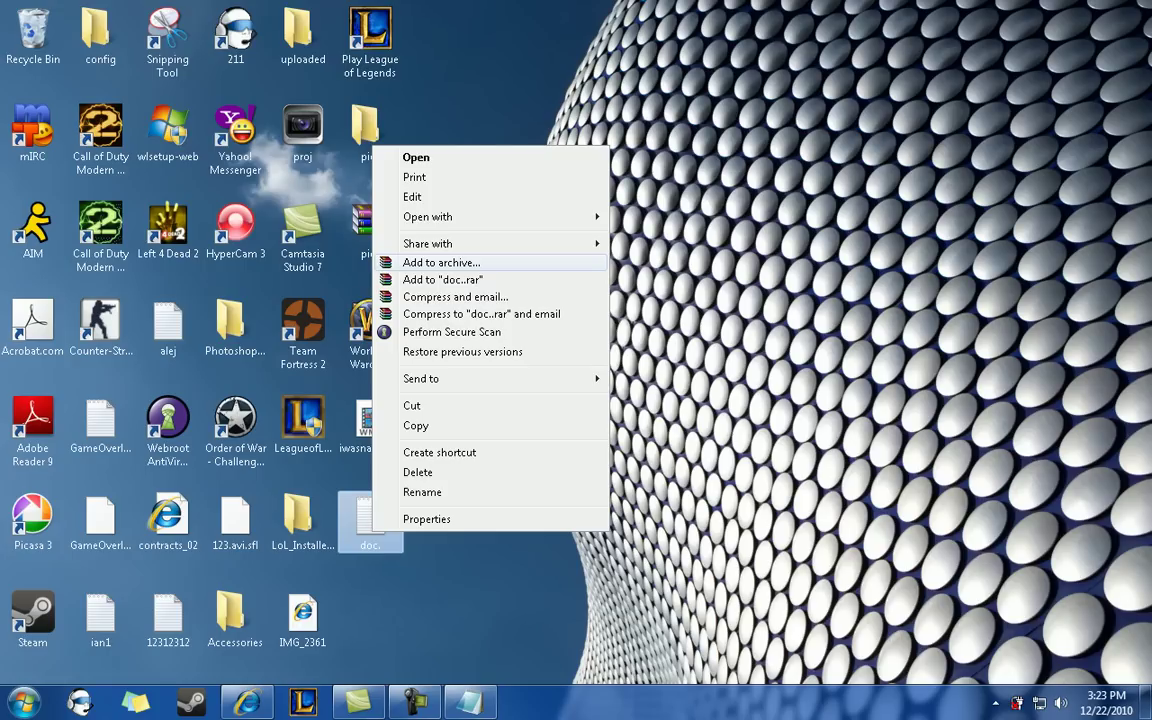
left_click(441, 262)
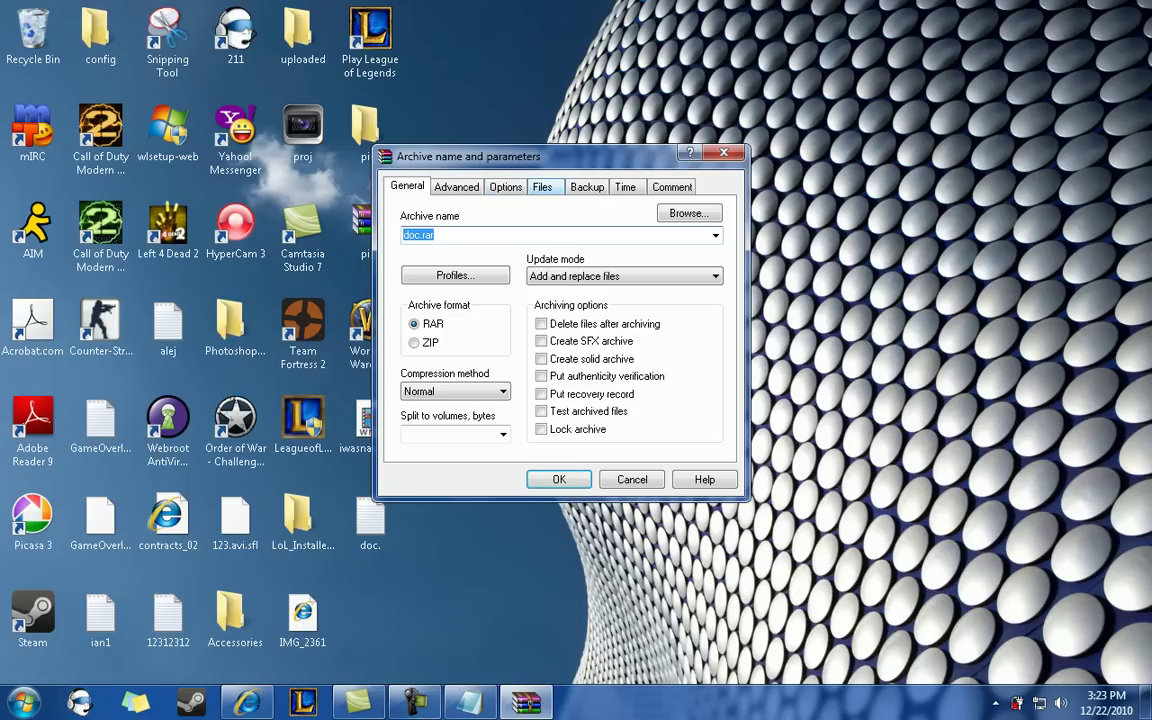
- Set the archive password, entered twice, and enable Encrypt file names
left_click(456, 187)
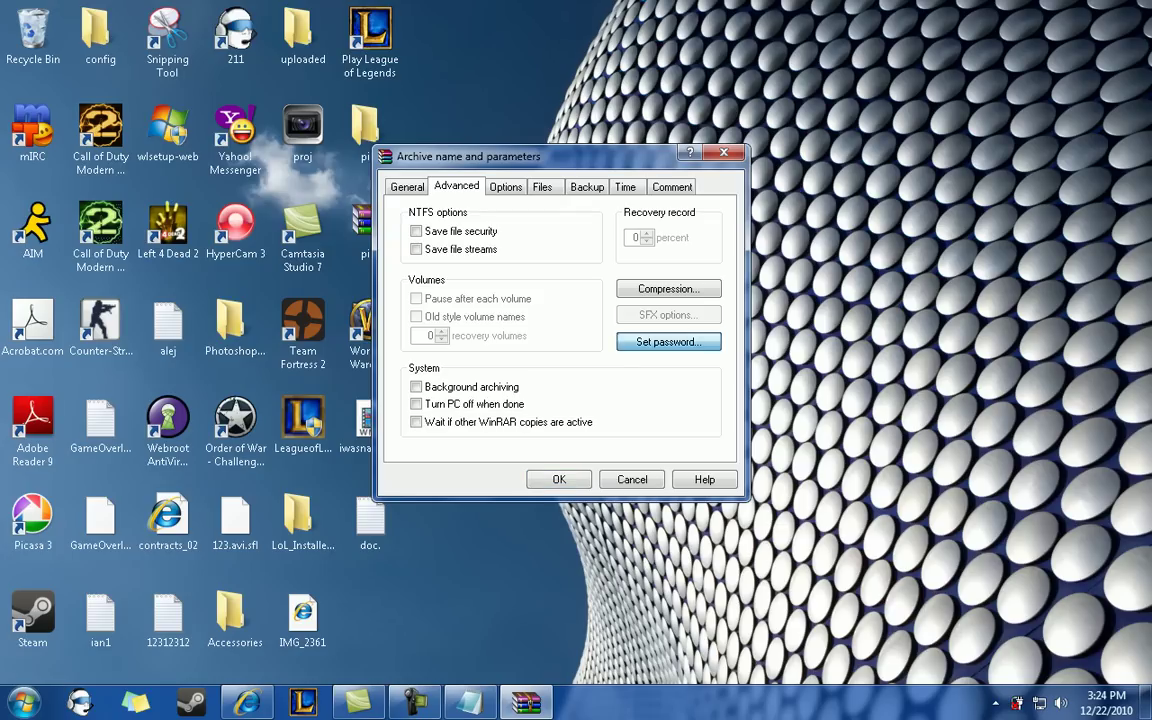
left_click(668, 341)
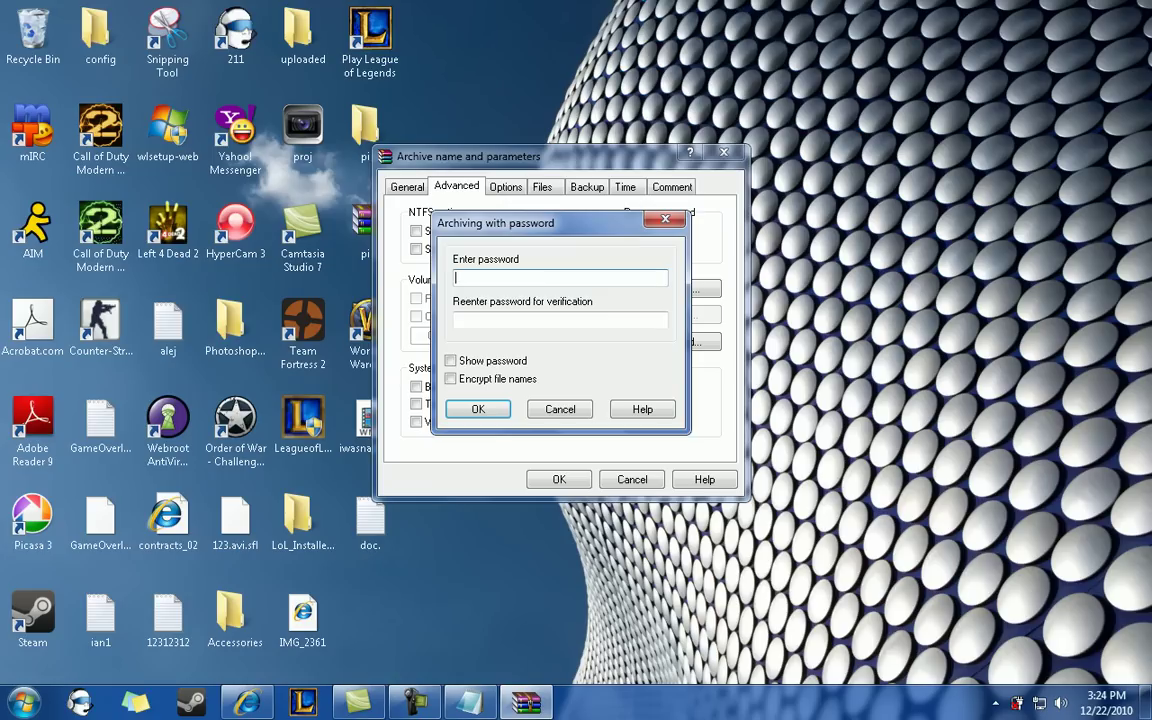
type("*****")
key("Tab")
type("*****")
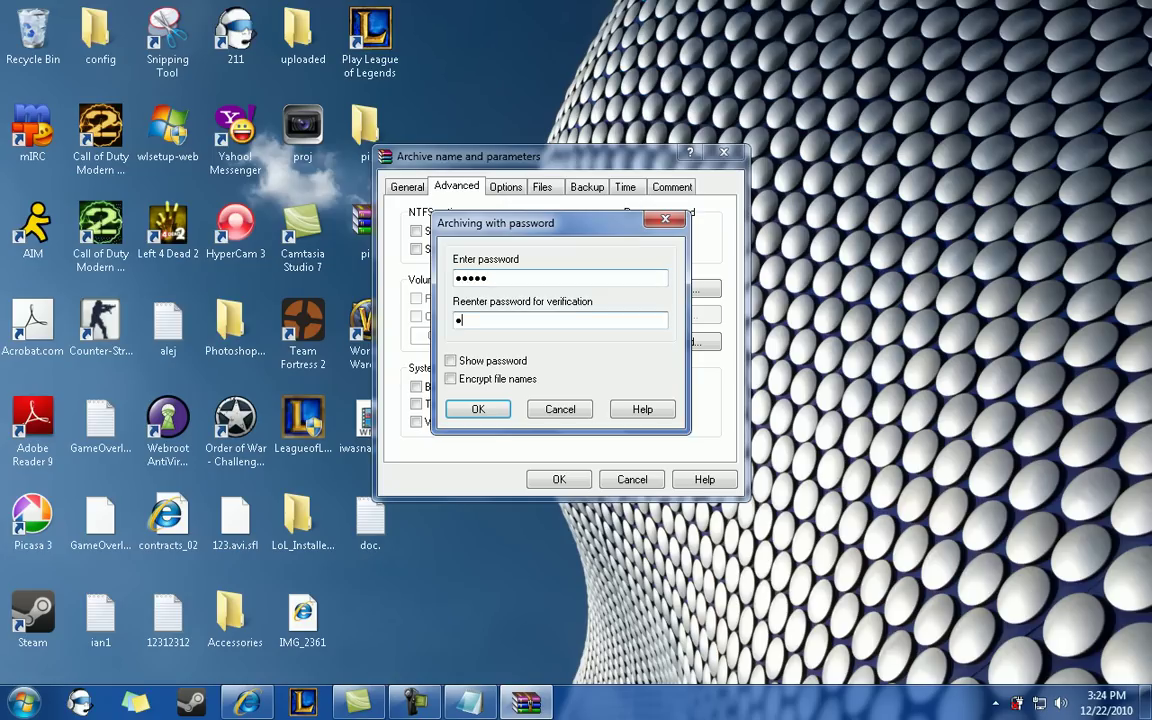
key("alt+s")
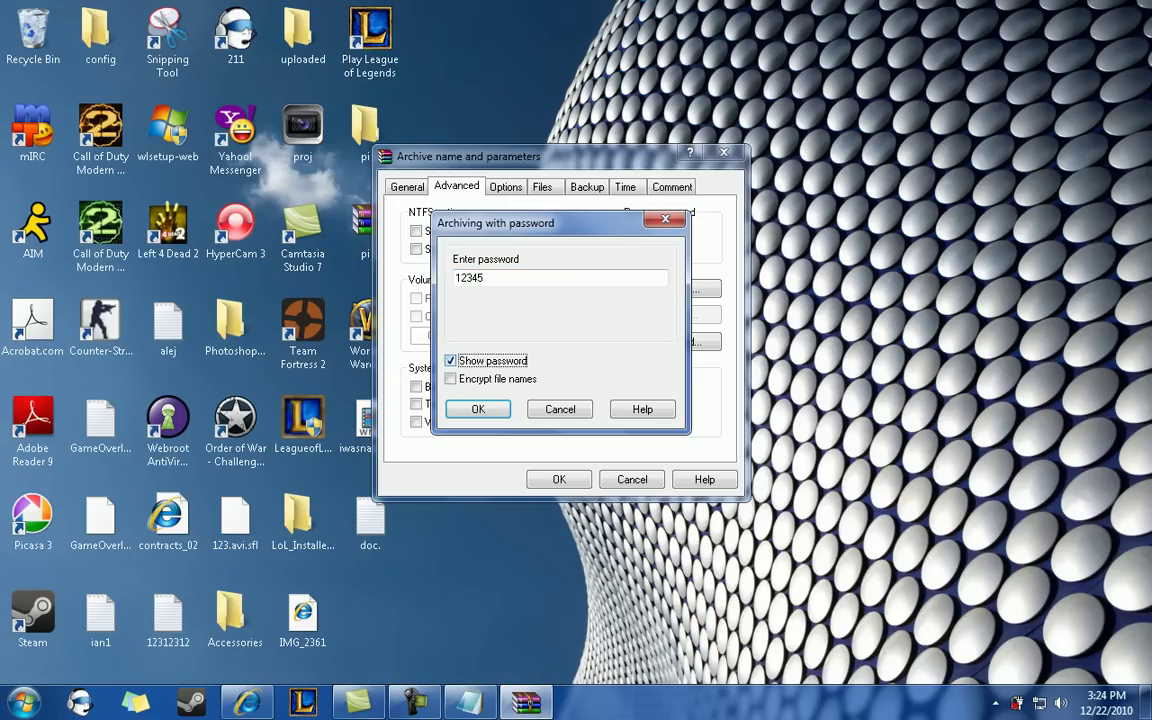
key("alt+s")
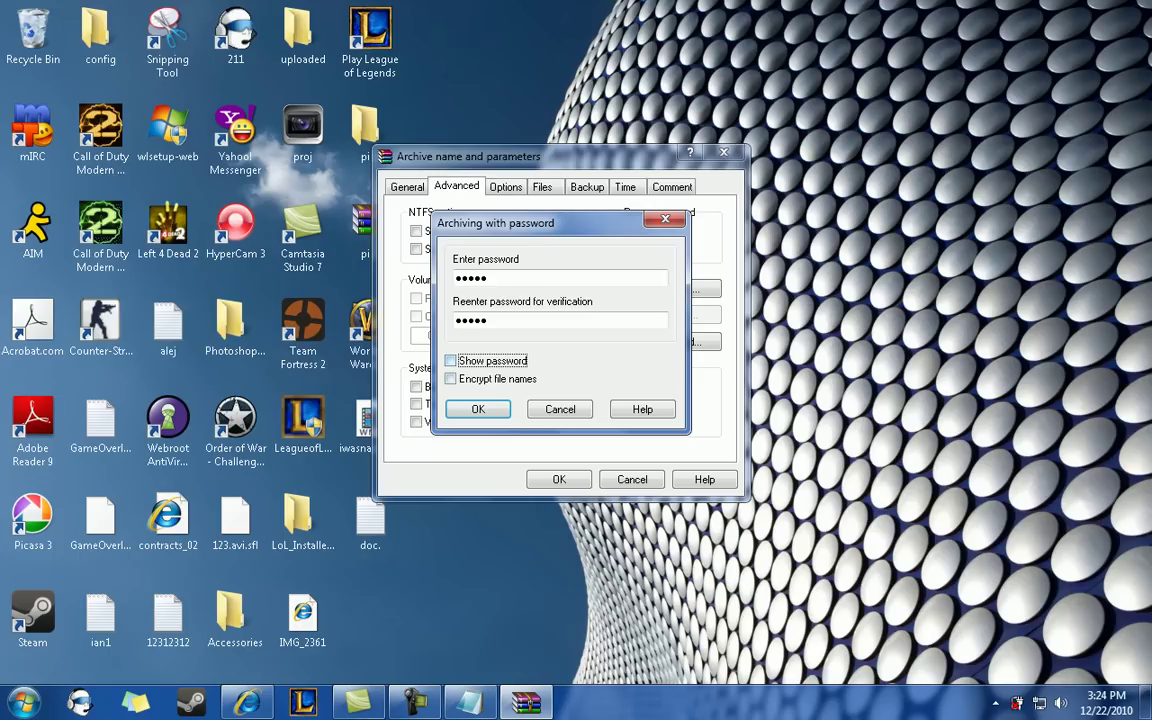
key("alt+n")
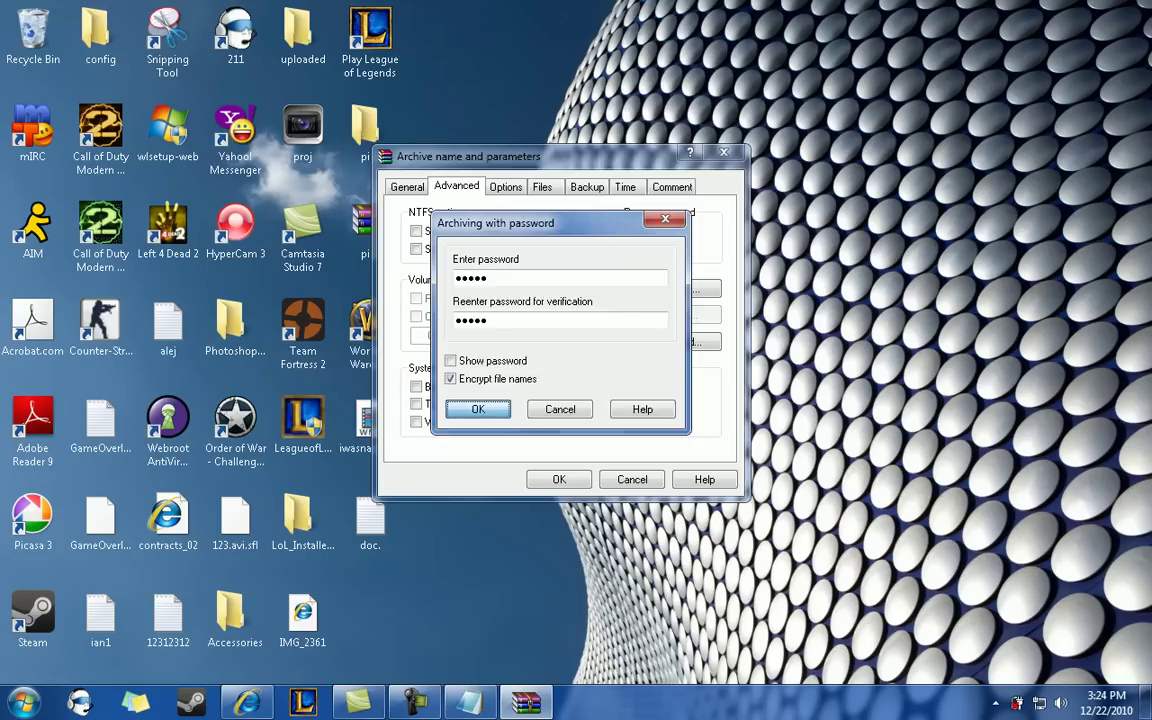
key("Return")
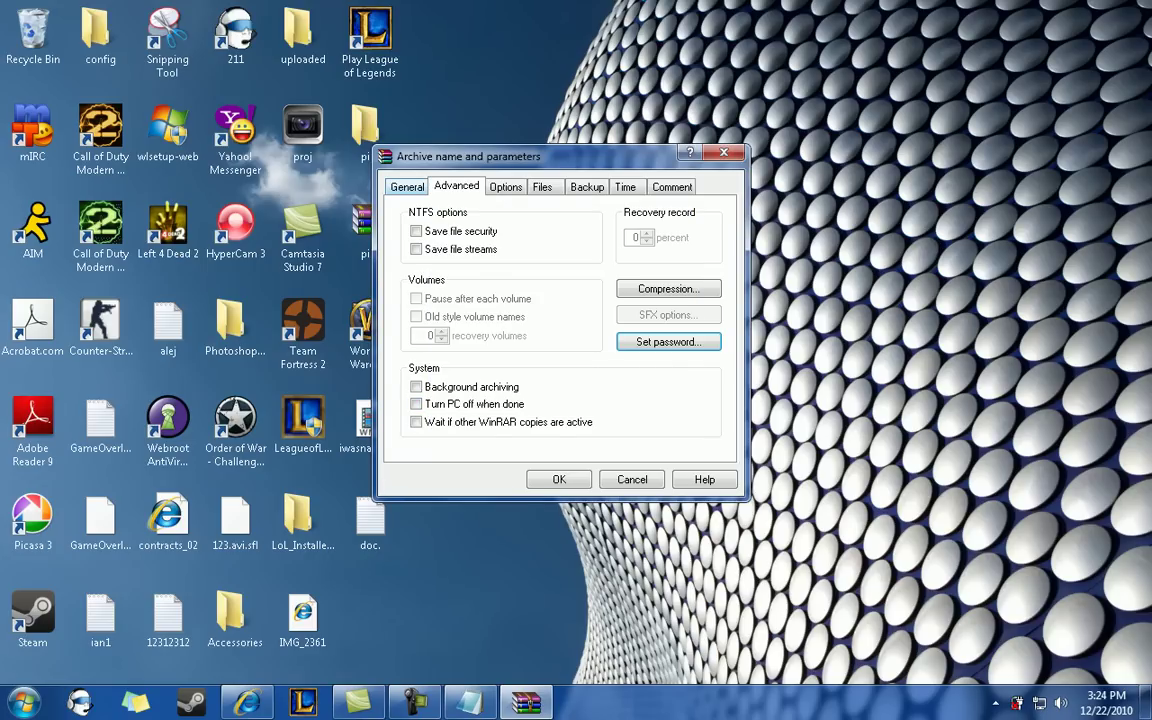
key("ctrl+shift+Tab")
- Create doc.rar, move its icon to the bottom row, and open it
key("Return")
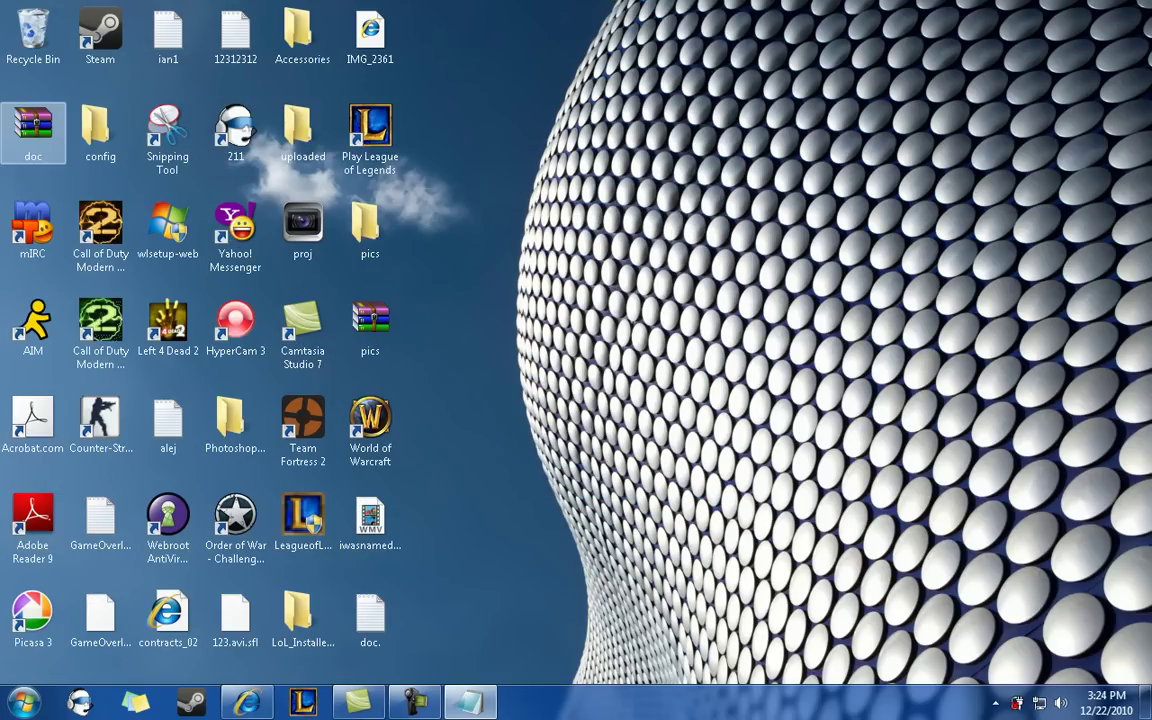
left_click_drag(33, 125, 394, 600)
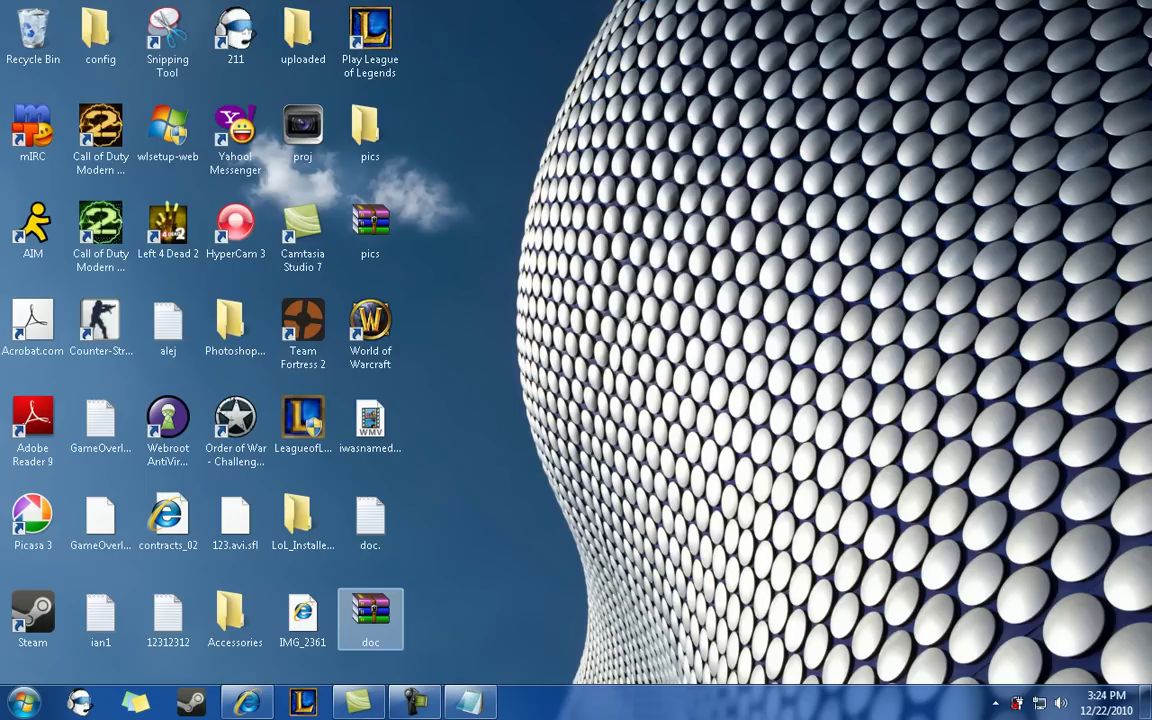
double_click(370, 612)
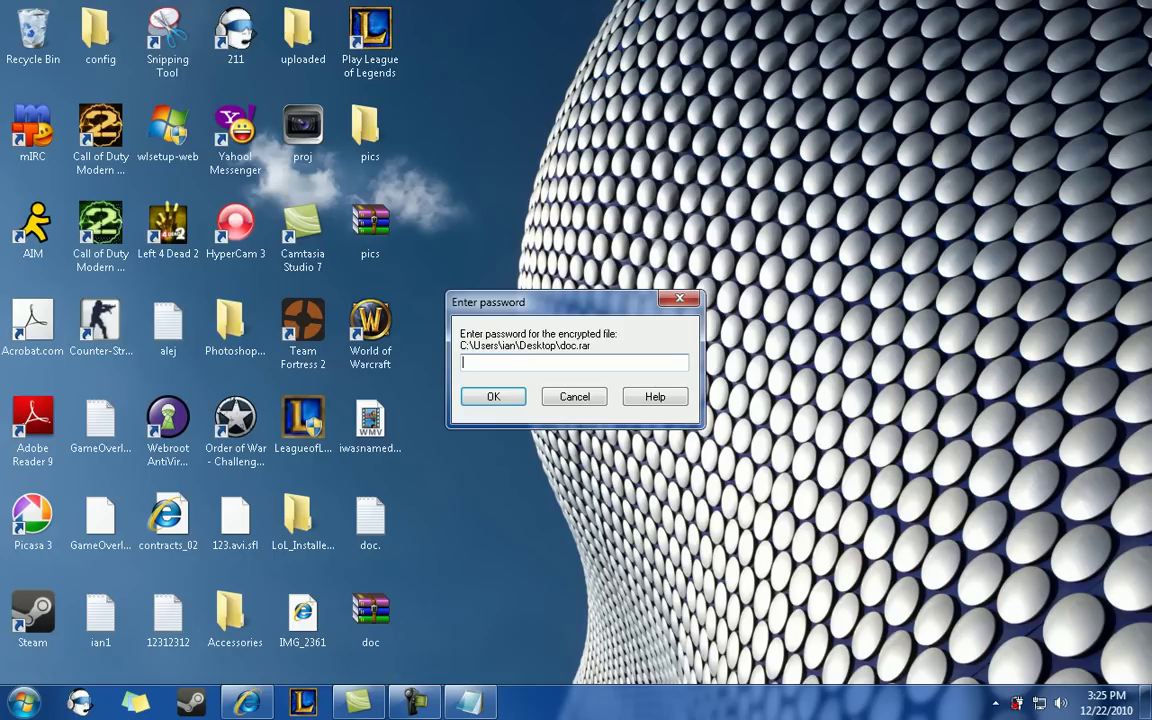
- Enter a wrong password and dismiss the resulting CRC error messages
type("1234567")
key("Return")
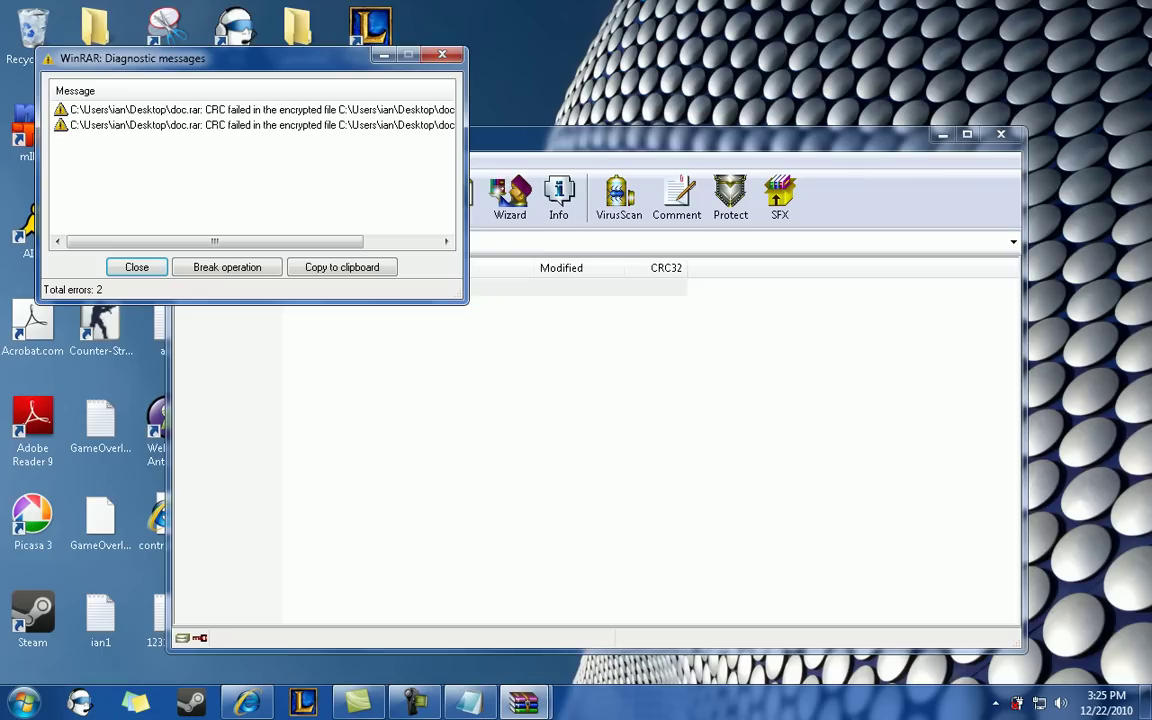
left_click_drag(130, 58, 332, 295)
key("Return")
key("Return")
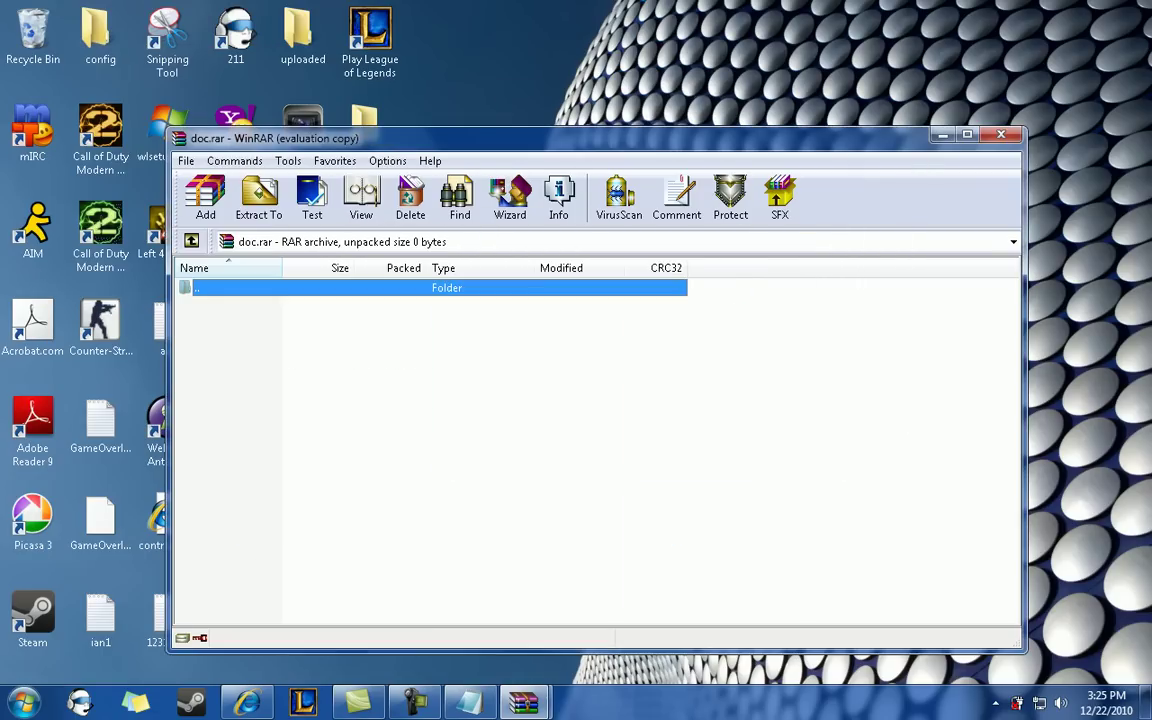
left_click(1001, 134)
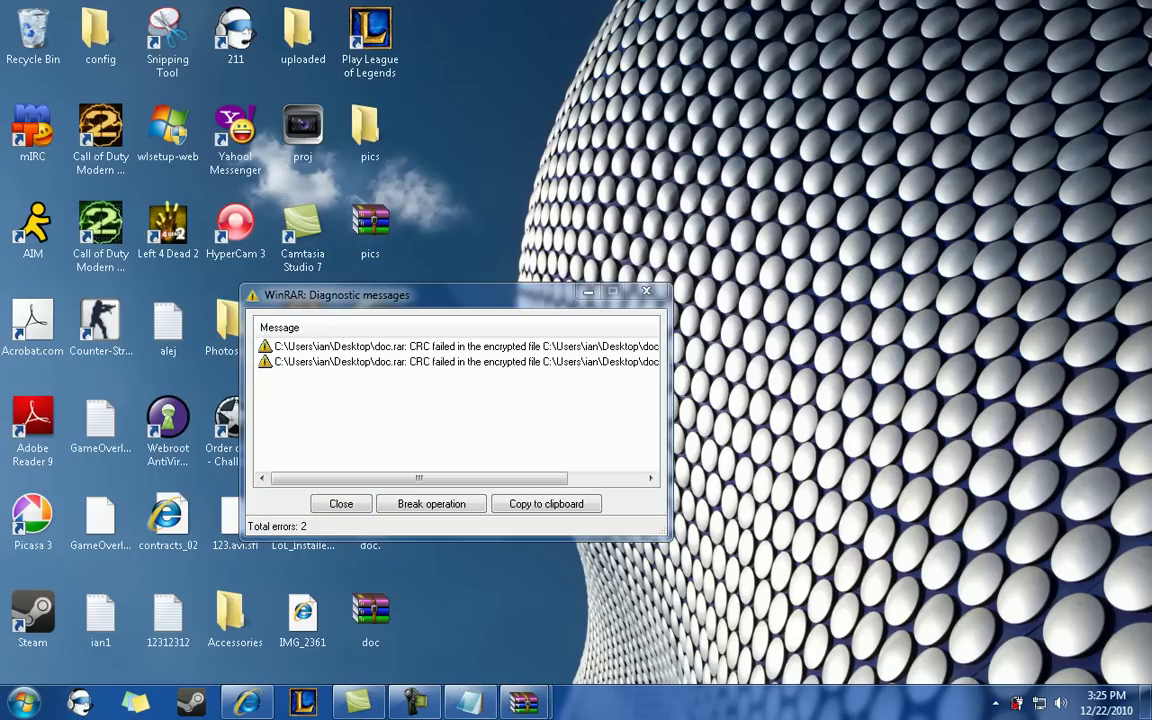
left_click_drag(669, 539, 968, 551)
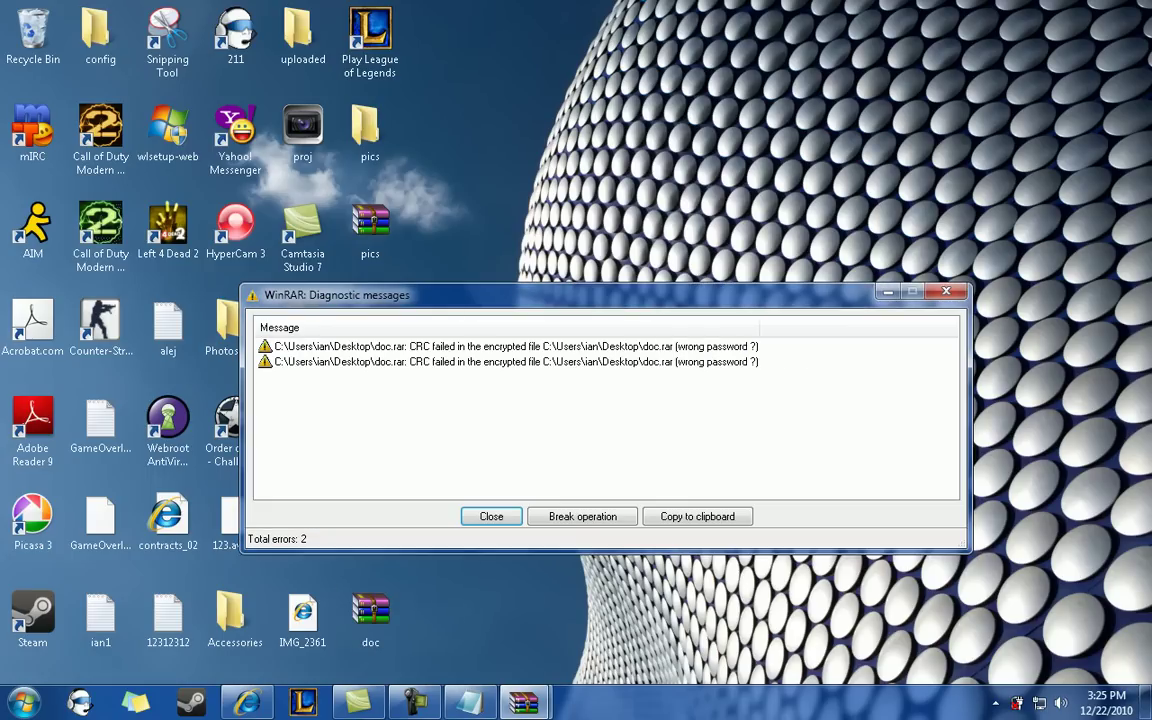
key("Return")
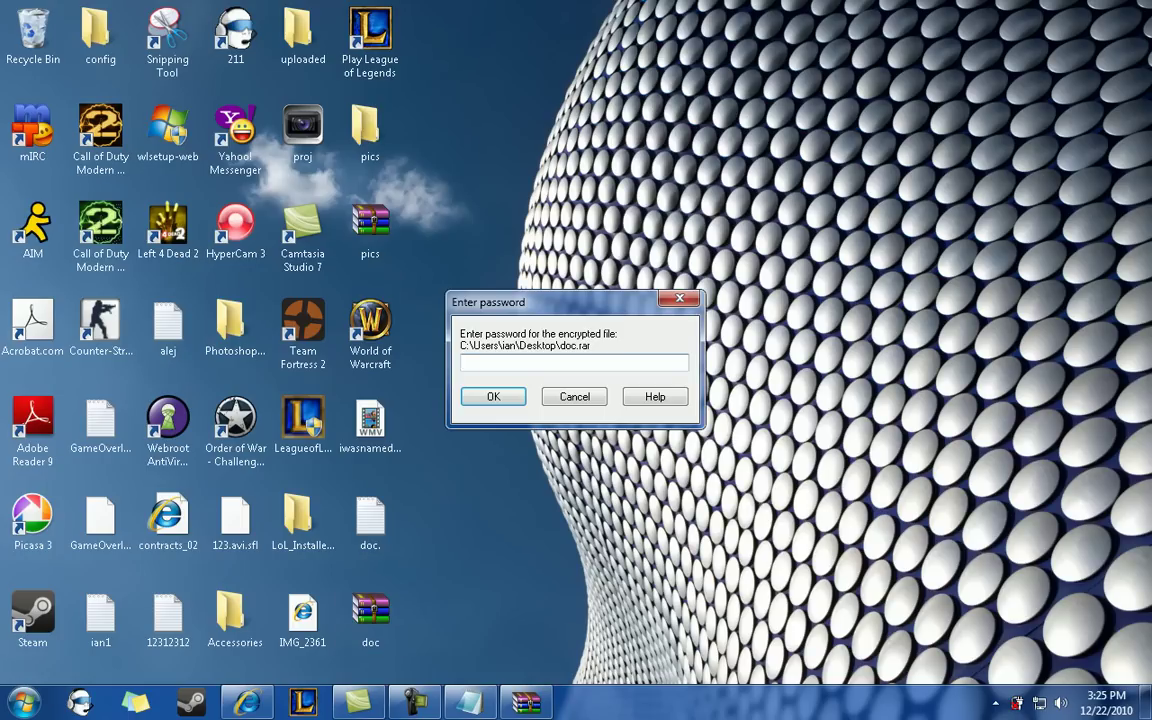
- Open the archive with the correct password, view doc..txt, then close Notepad and WinRAR
type("12345")
key("Return")
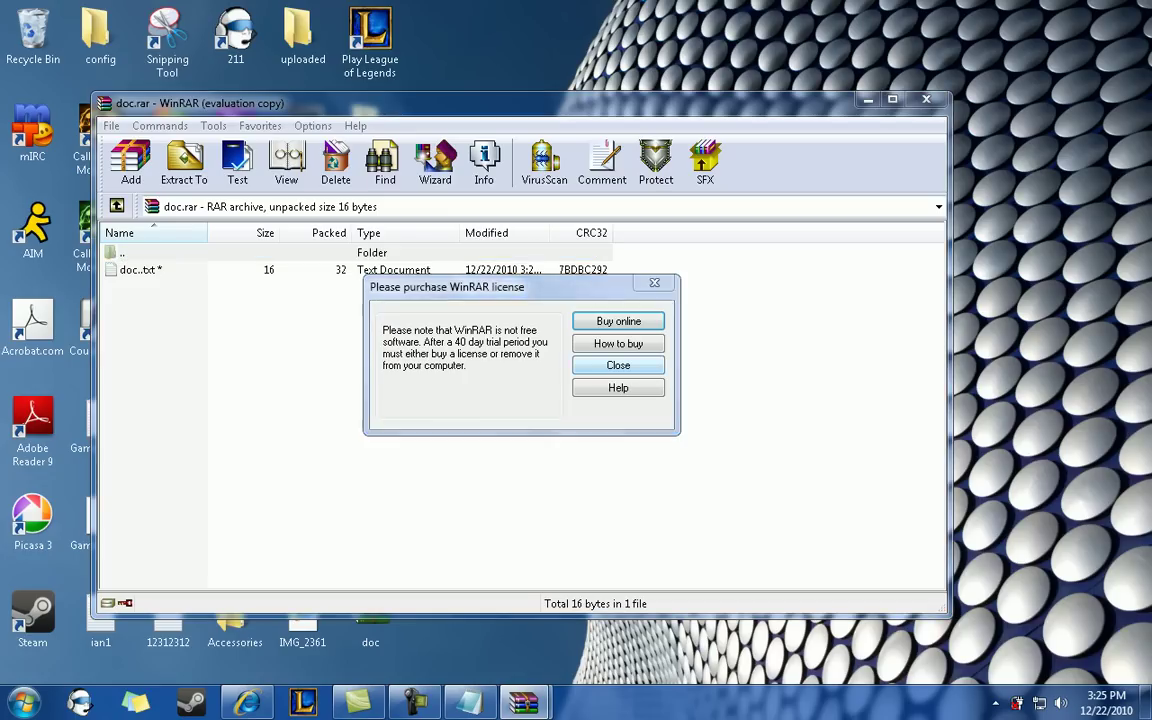
left_click(630, 363)
left_click(140, 270)
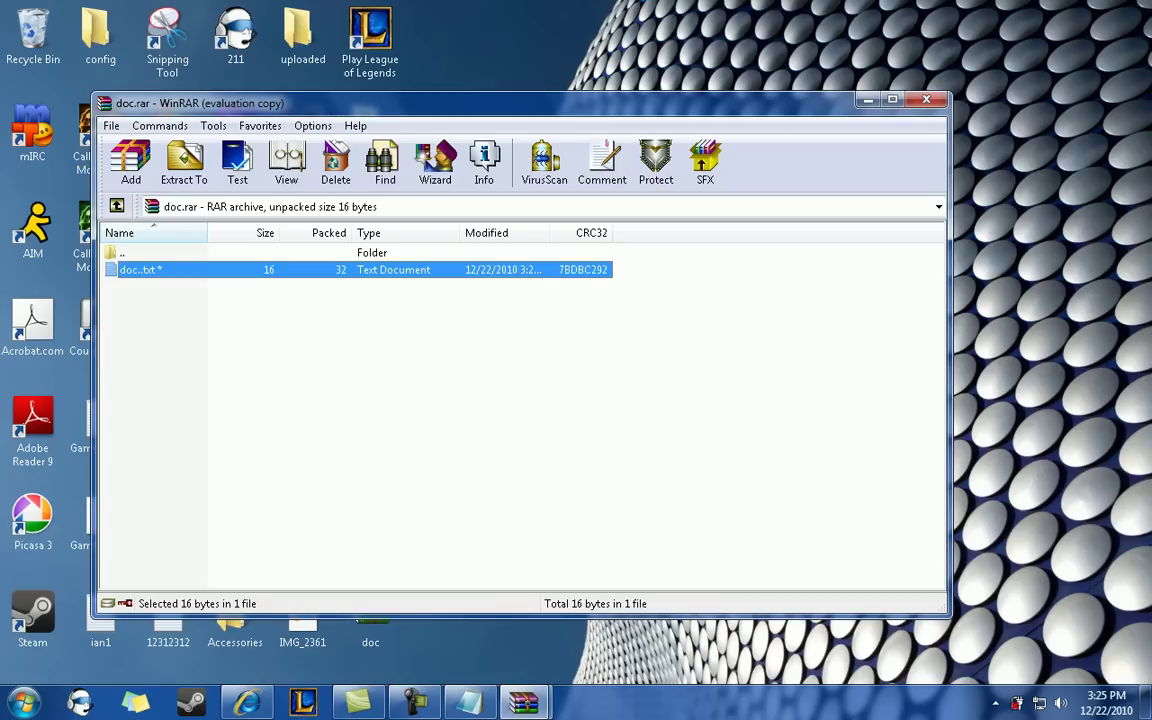
key("Return")
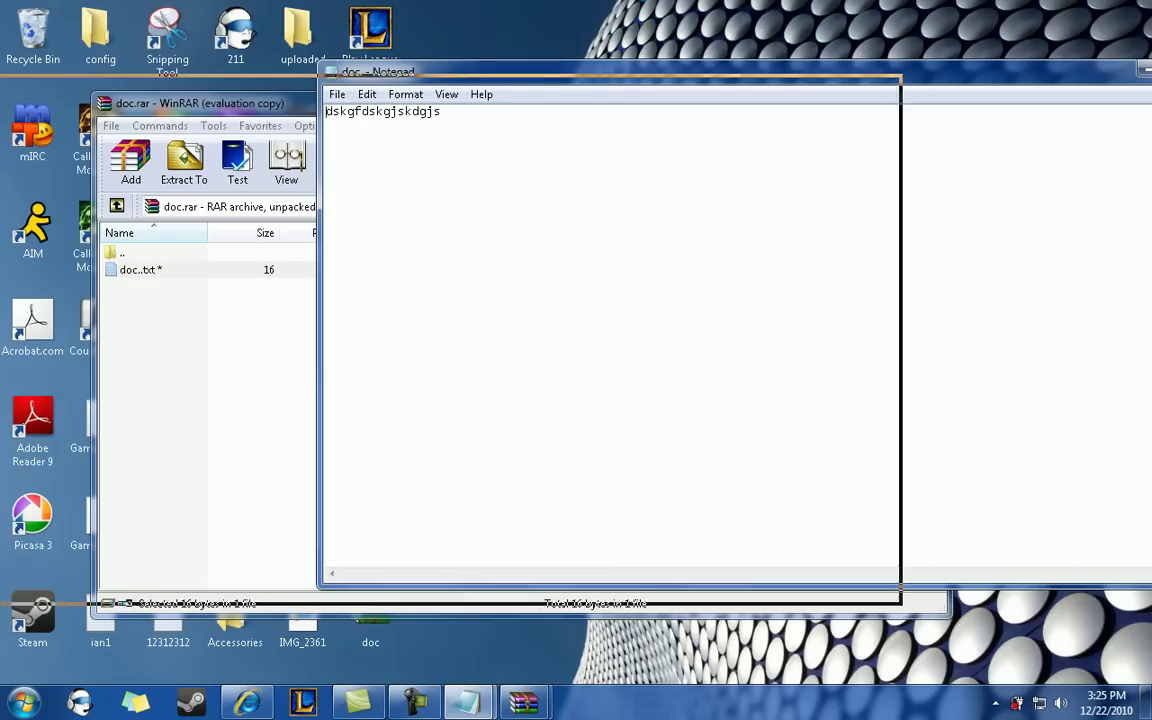
key("alt+F4")
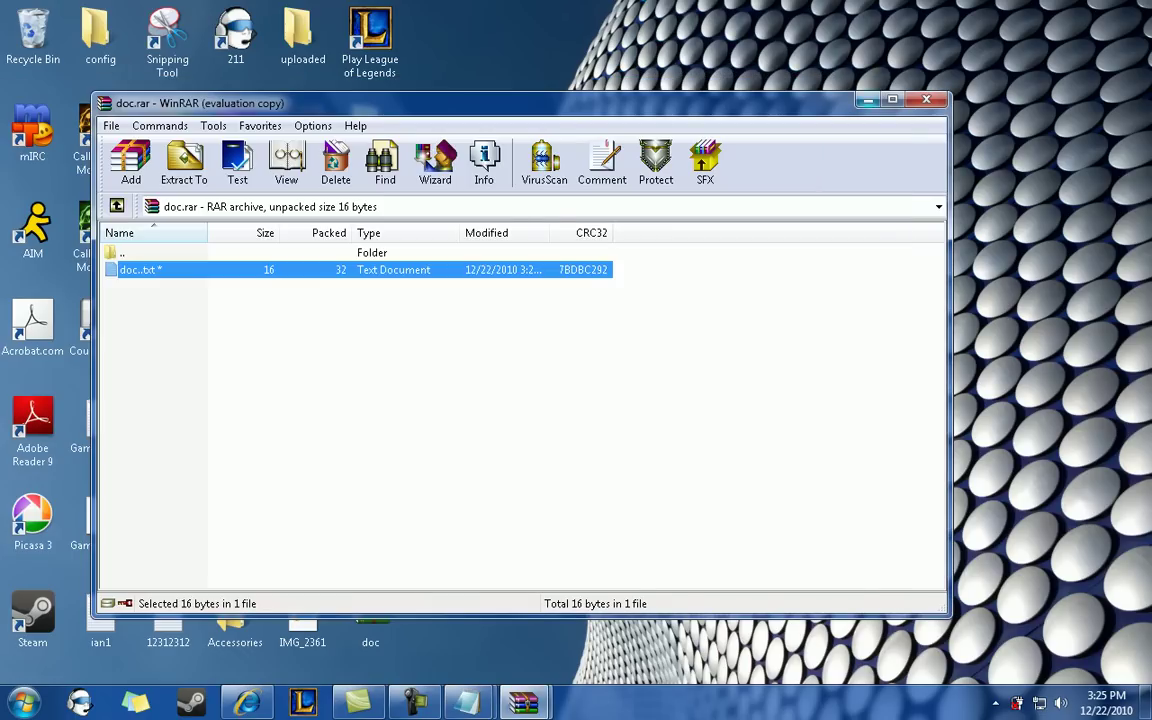
key("alt+F4")
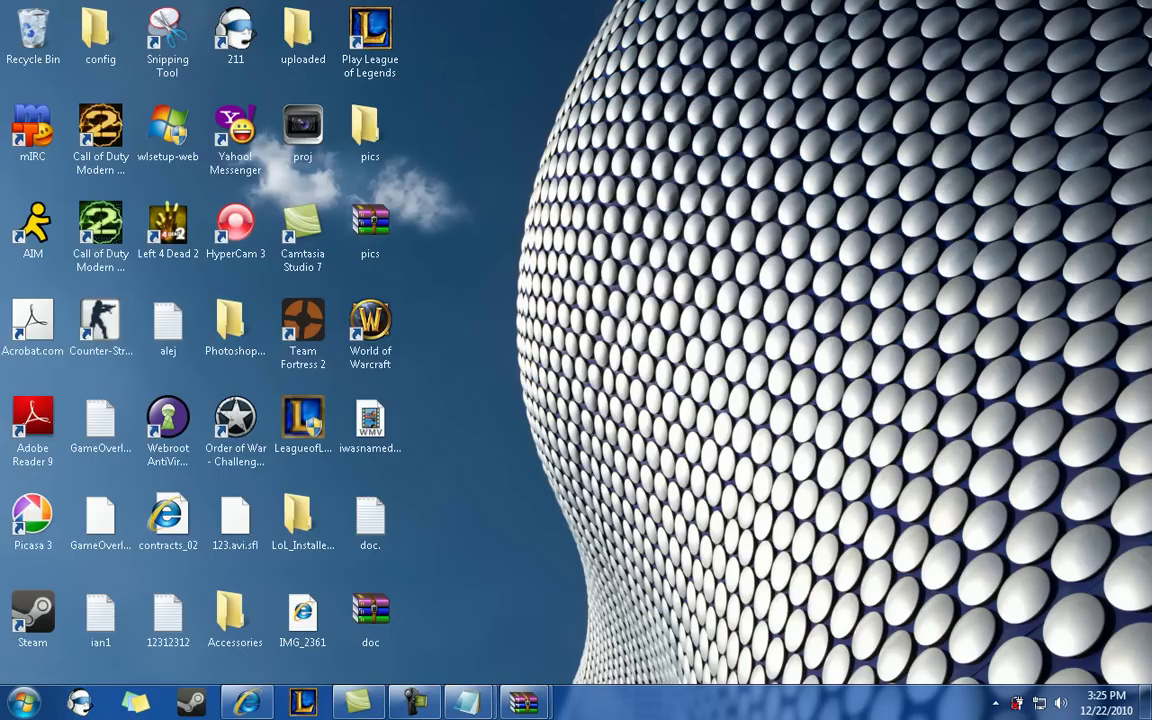